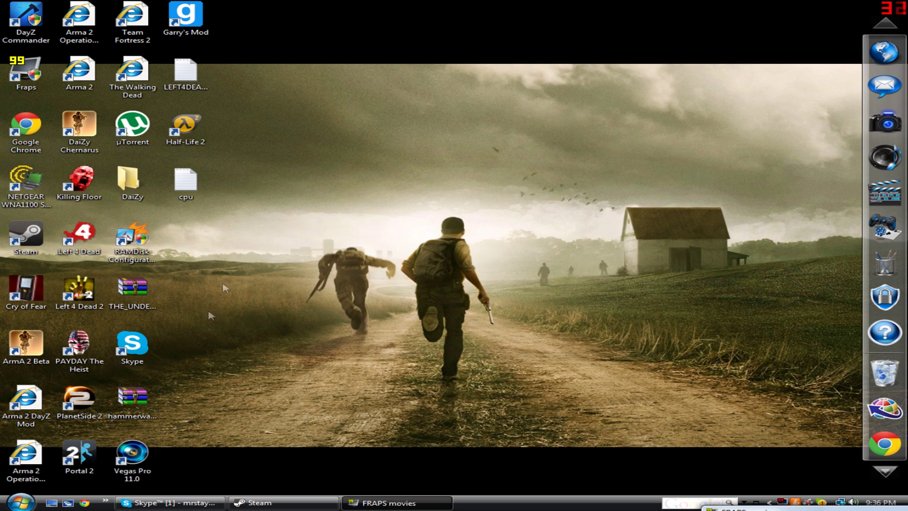
# Step: Open the ArmA 2 folder inside the user's Documents folder
pyautogui.click(20, 501)
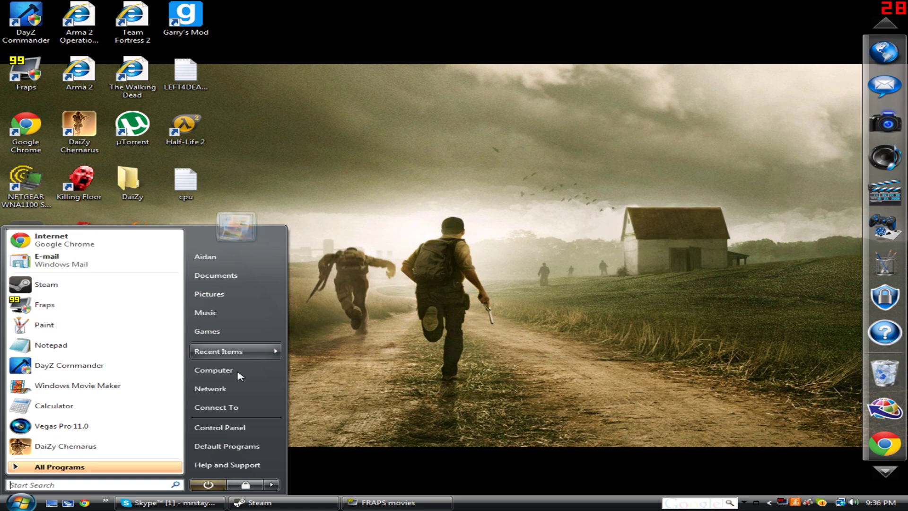
pyautogui.click(202, 370)
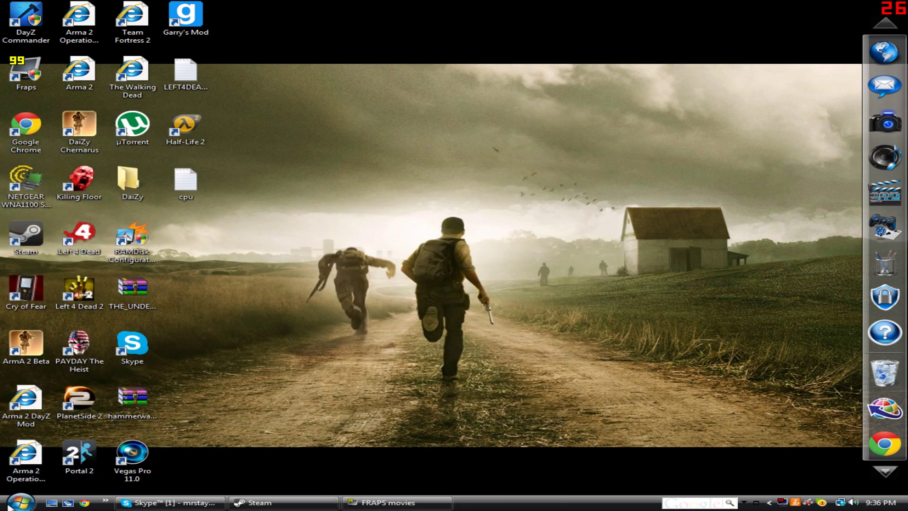
pyautogui.click(20, 502)
pyautogui.click(213, 274)
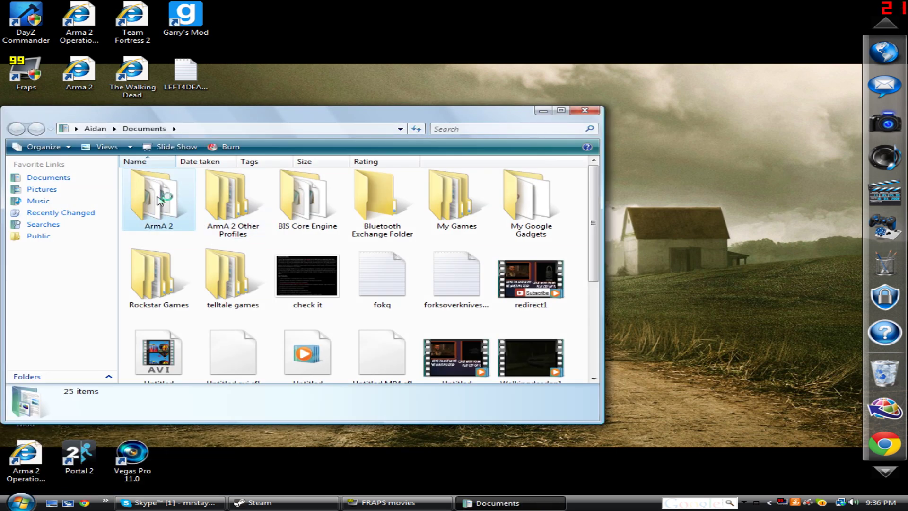
pyautogui.doubleClick(160, 201)
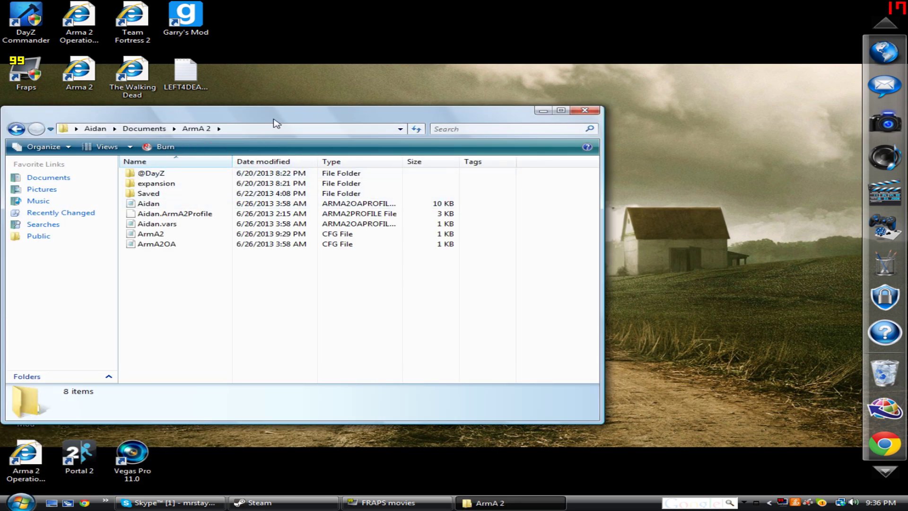
pyautogui.moveTo(273, 120); pyautogui.dragTo(410, 91)
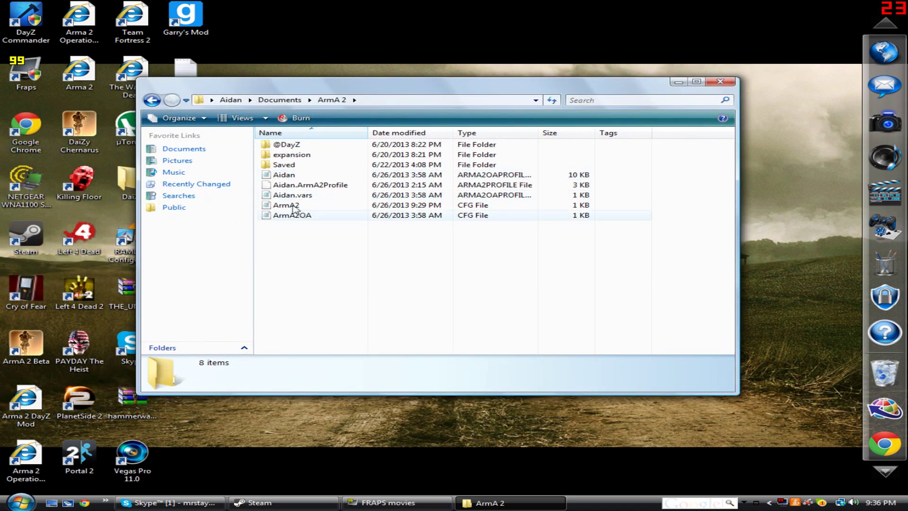
# Step: Open the ArmA2 CFG file in Notepad, review its display and rendering settings, and close it without changes
pyautogui.click(294, 207)
pyautogui.click(294, 214)
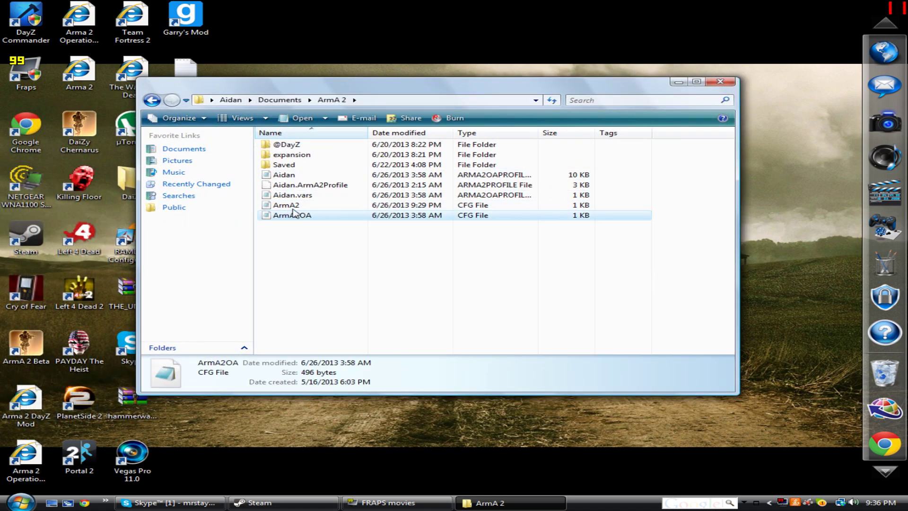
pyautogui.click(297, 207)
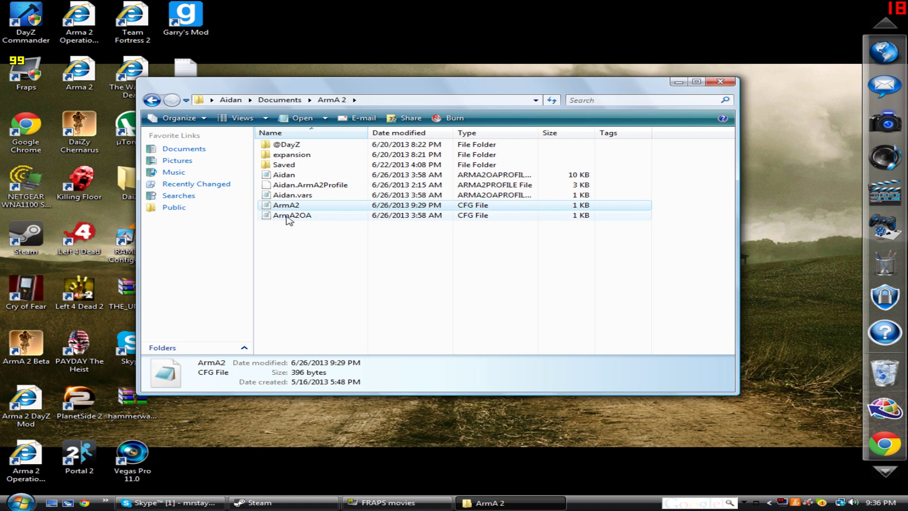
pyautogui.click(288, 216)
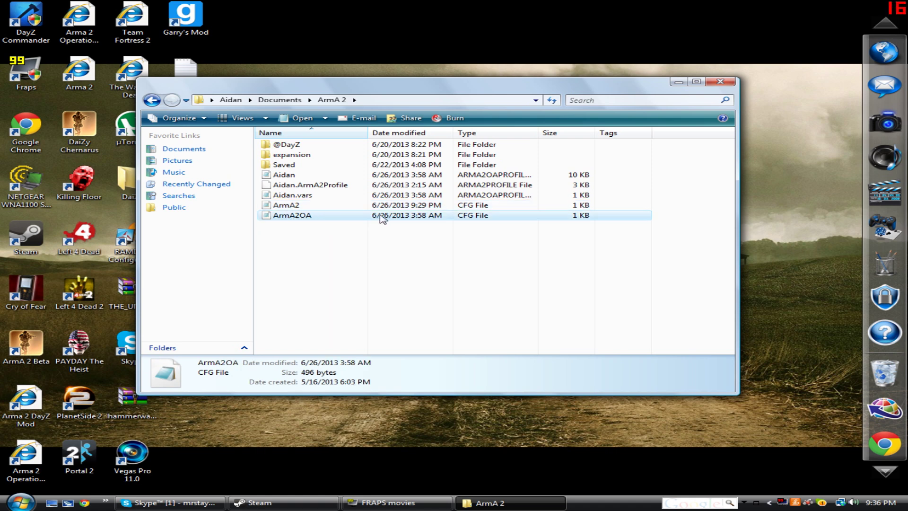
pyautogui.doubleClick(289, 206)
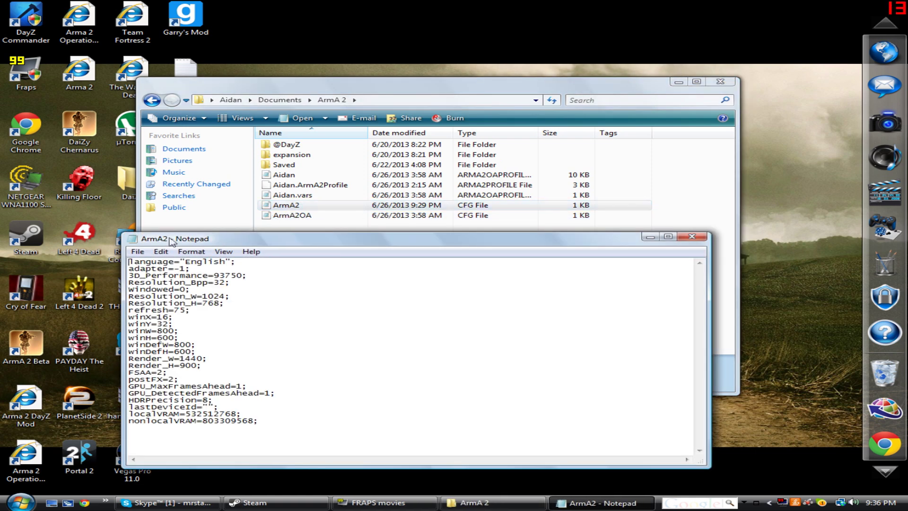
pyautogui.moveTo(171, 241); pyautogui.dragTo(231, 148)
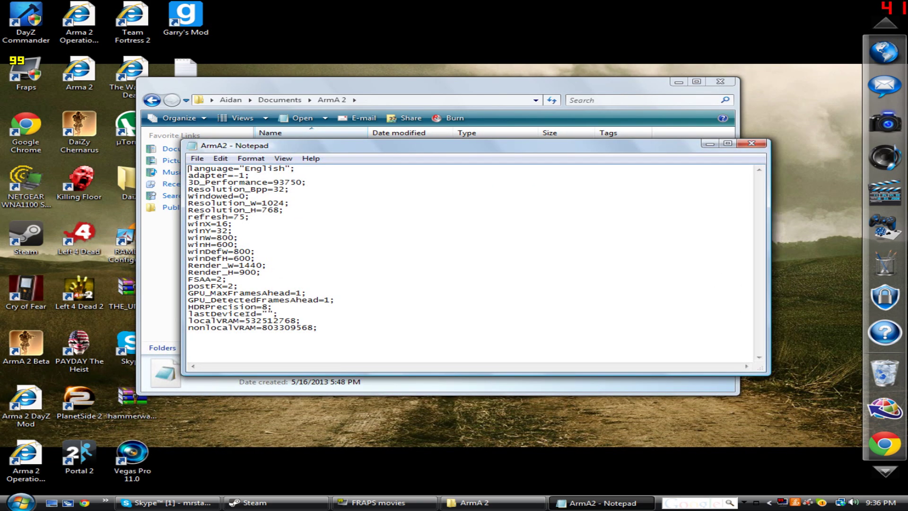
pyautogui.moveTo(189, 335); pyautogui.dragTo(188, 167)
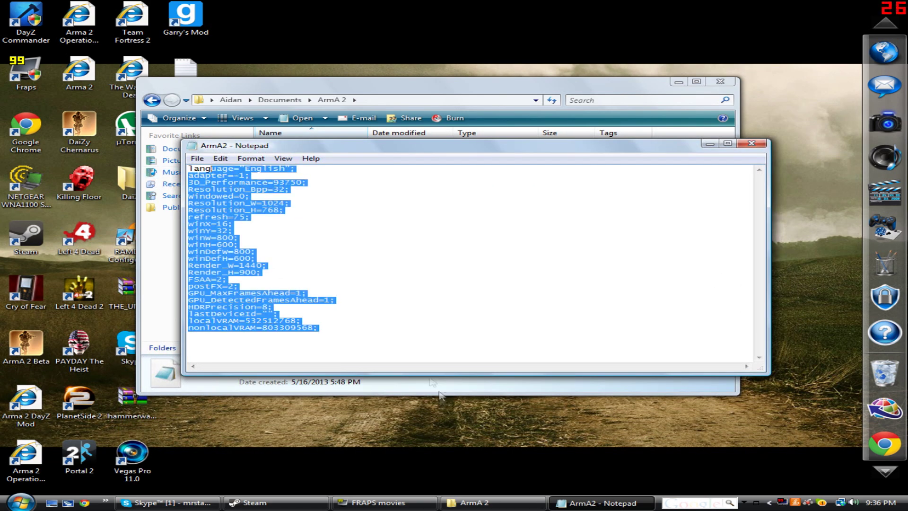
pyautogui.click(189, 335)
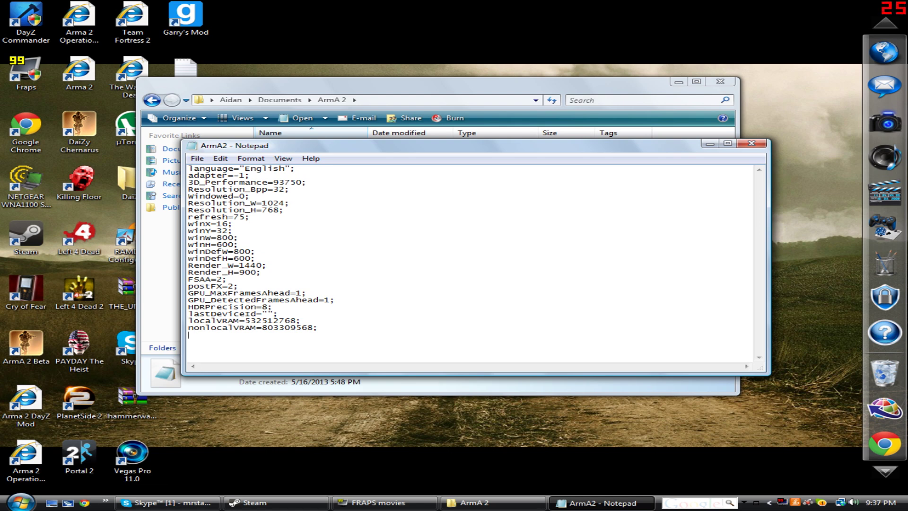
pyautogui.click(197, 159)
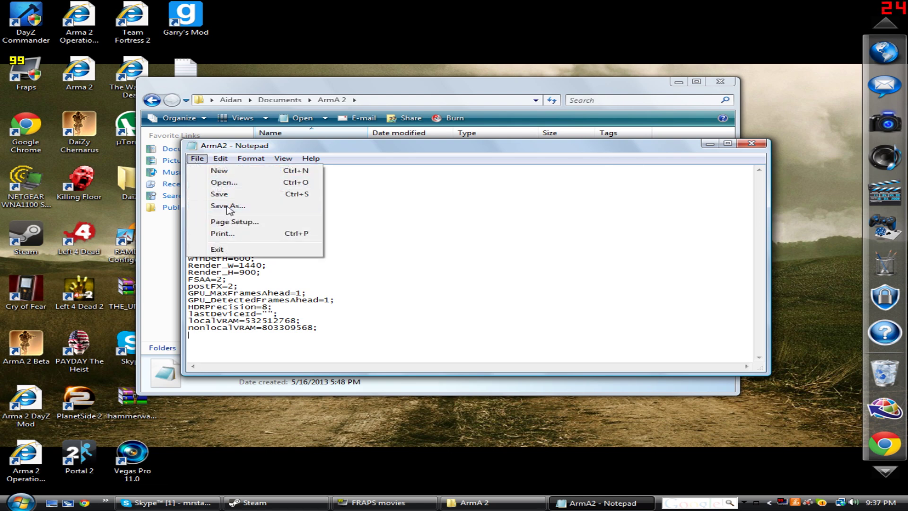
pyautogui.click(751, 143)
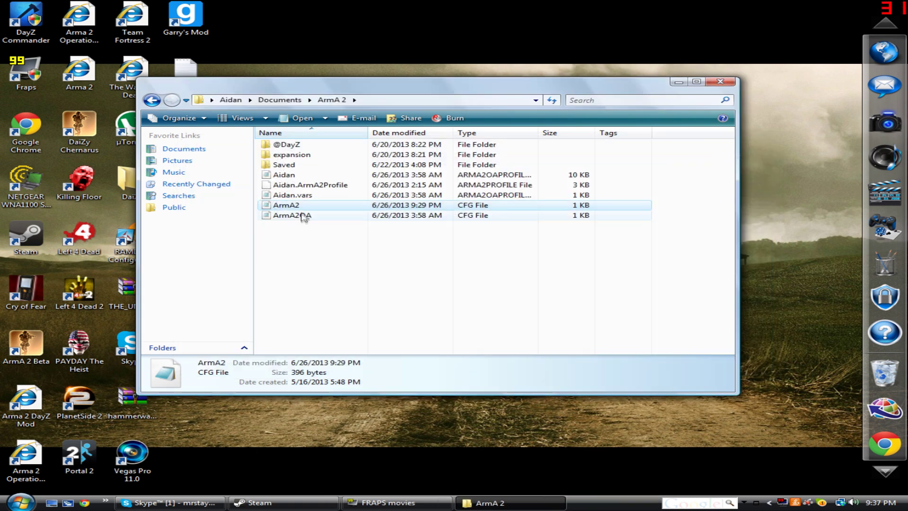
# Step: Open the ArmA2OA CFG file to review its settings, and close both the file and the ArmA 2 folder
pyautogui.doubleClick(305, 216)
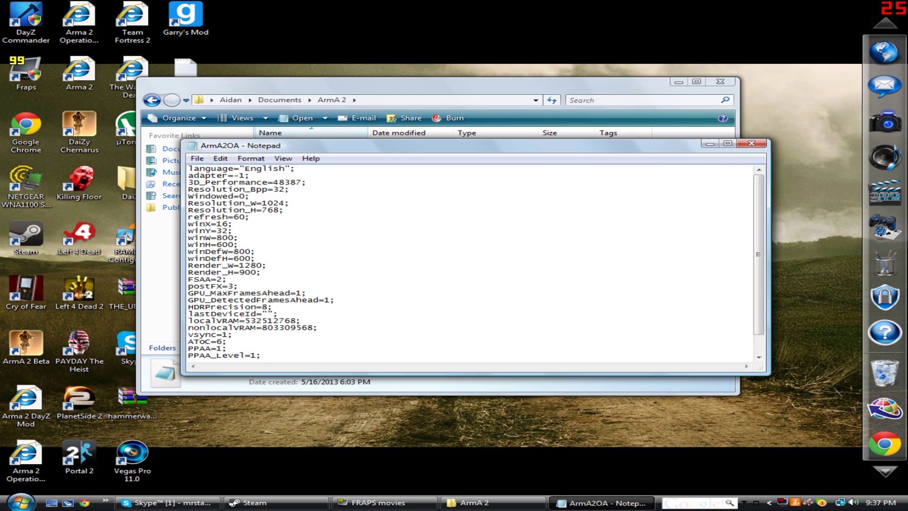
pyautogui.moveTo(305, 150); pyautogui.dragTo(304, 123)
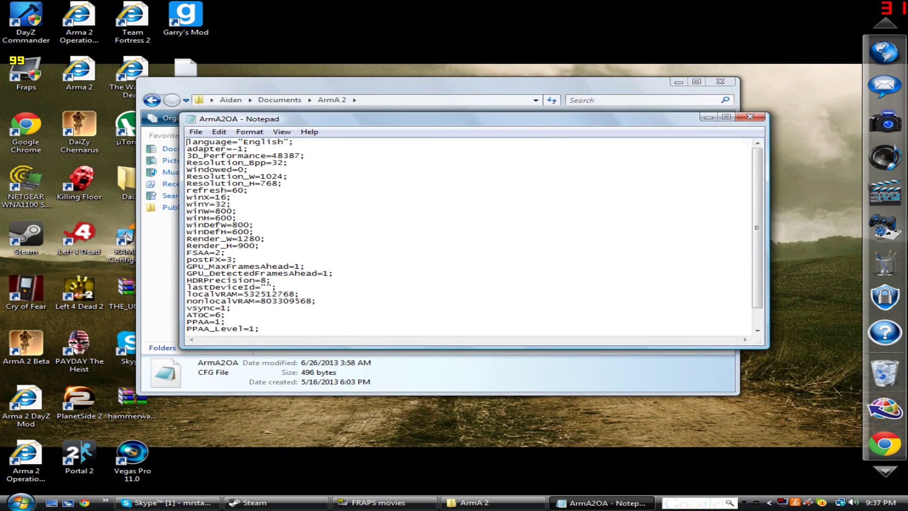
pyautogui.click(750, 116)
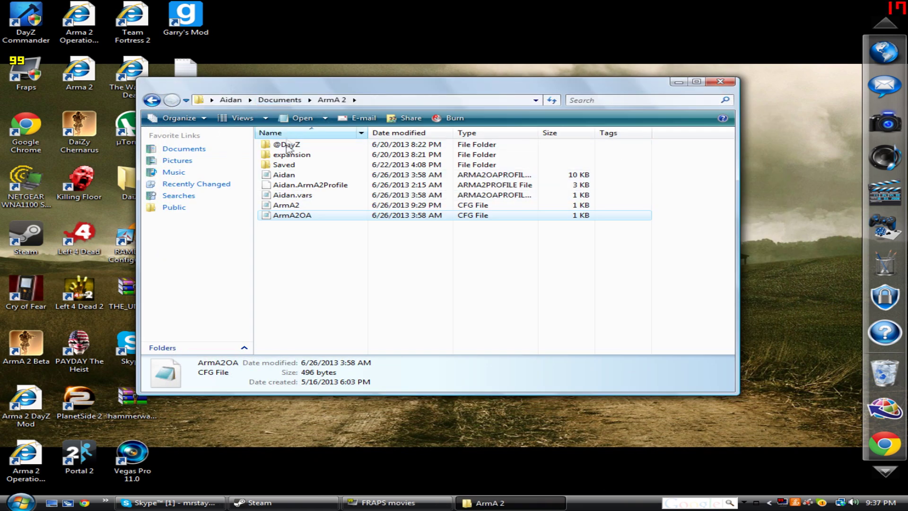
pyautogui.click(720, 82)
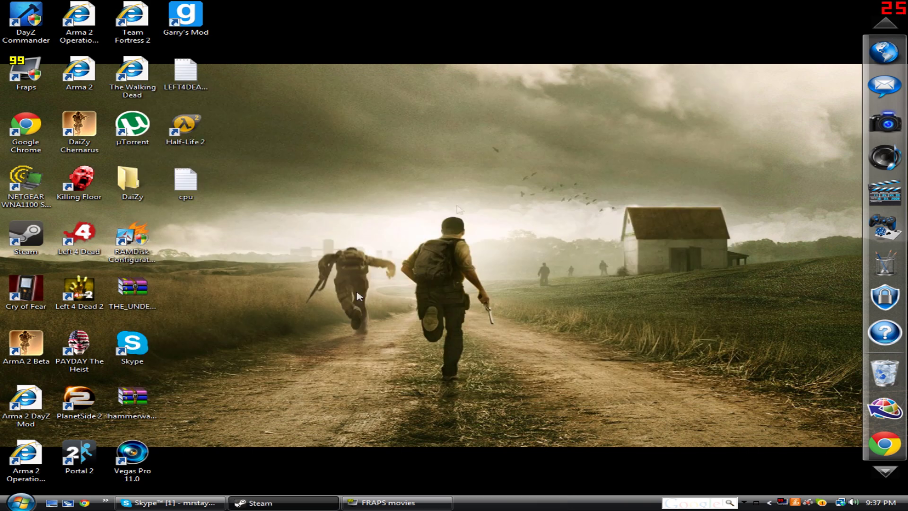
# Step: Switch to the Steam library and set Arma 2's launch options to -CpuCount=2
pyautogui.click(330, 502)
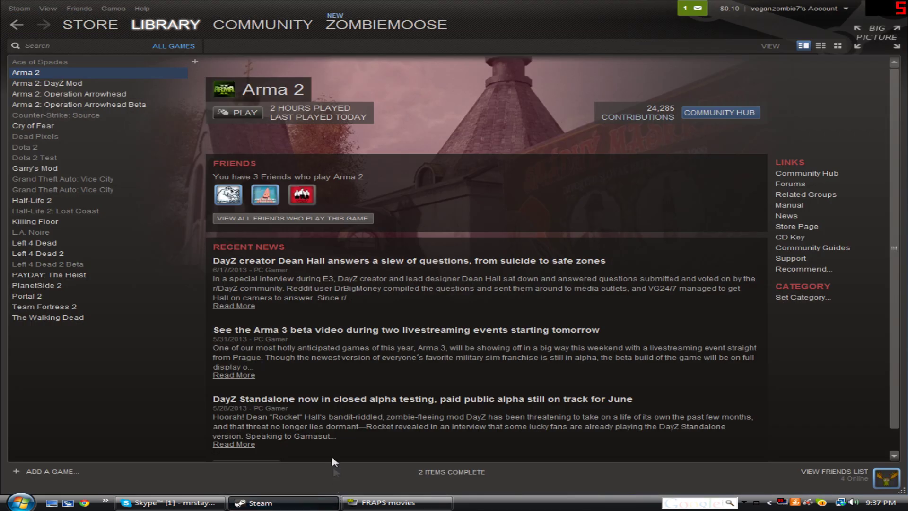
pyautogui.rightClick(37, 75)
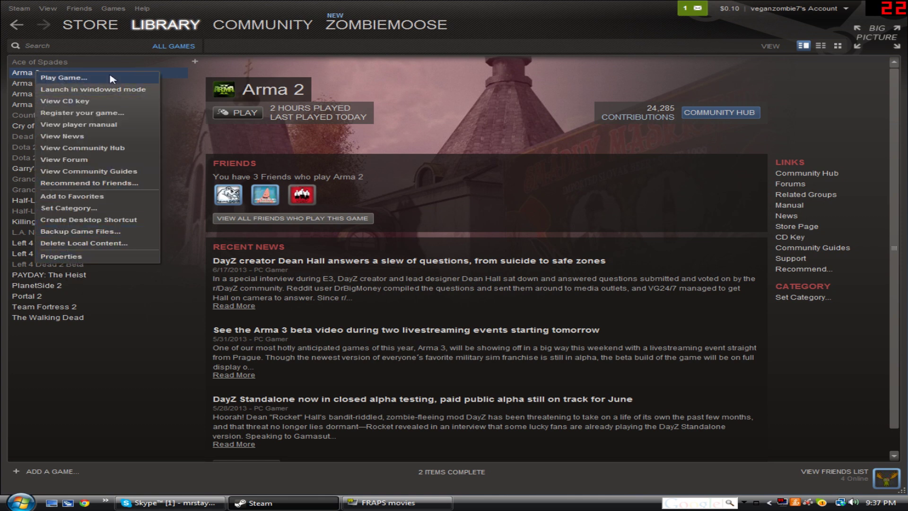
pyautogui.click(34, 83)
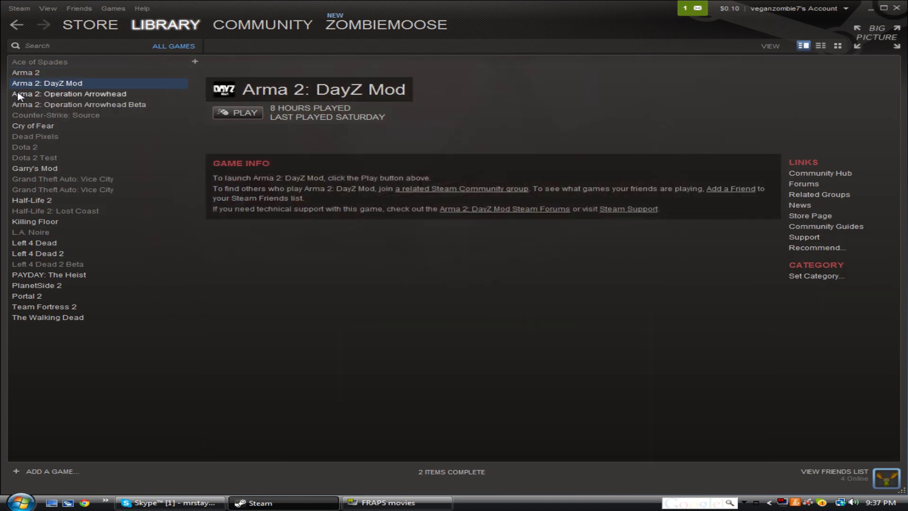
pyautogui.rightClick(32, 75)
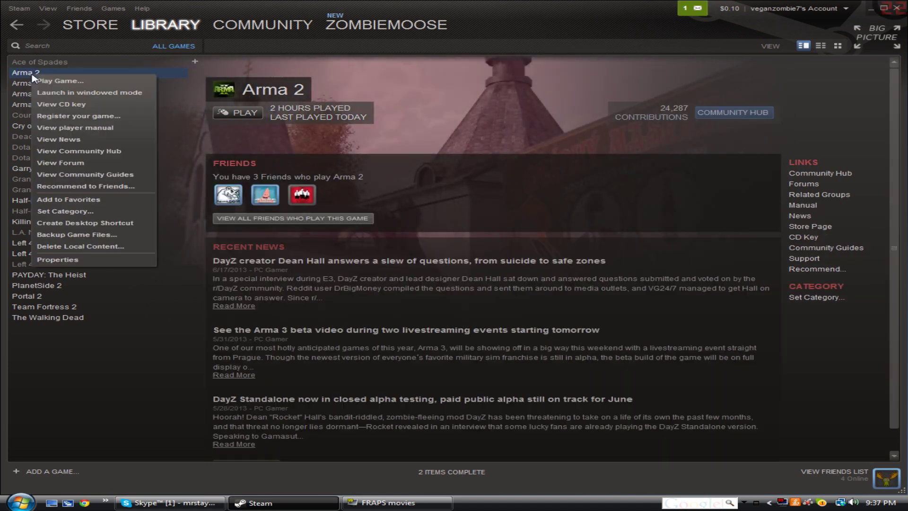
pyautogui.click(62, 264)
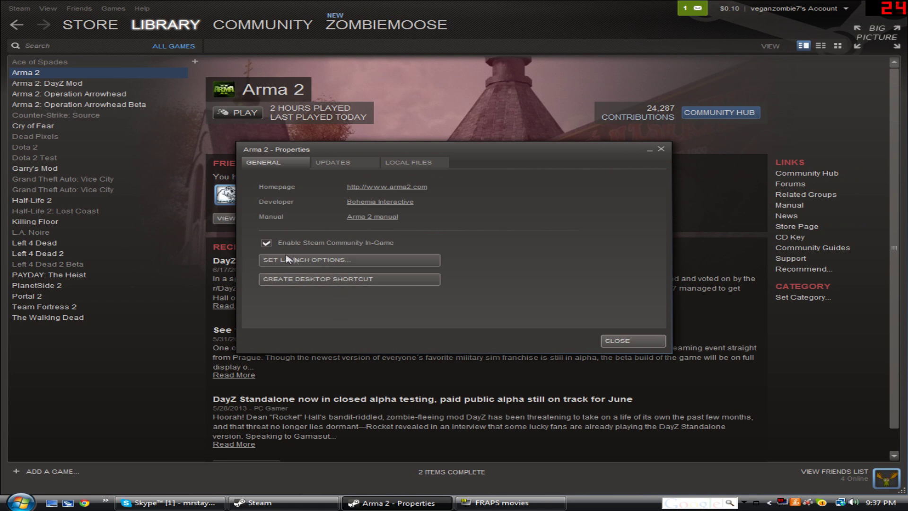
pyautogui.click(294, 261)
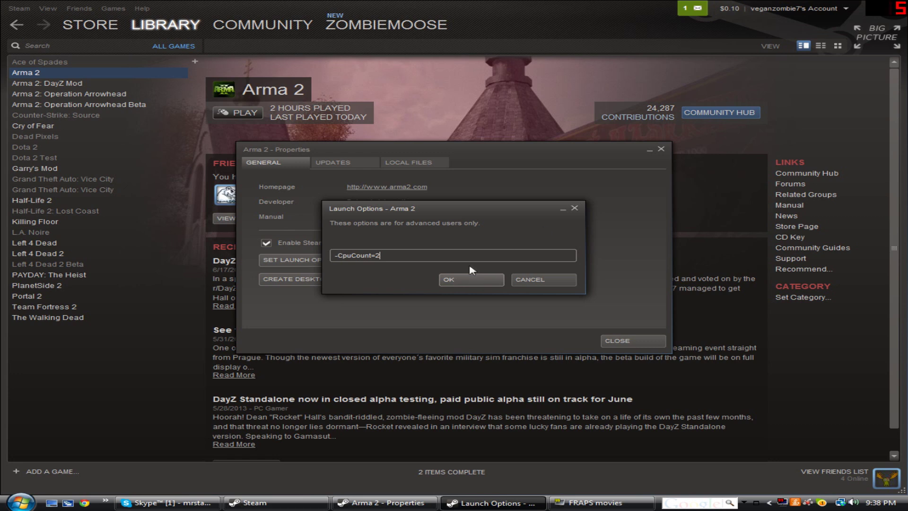
pyautogui.click(471, 279)
# Step: Open the computer's system properties, examine the processor entry for the core type, and close the window
pyautogui.press('super')
pyautogui.click(214, 370)
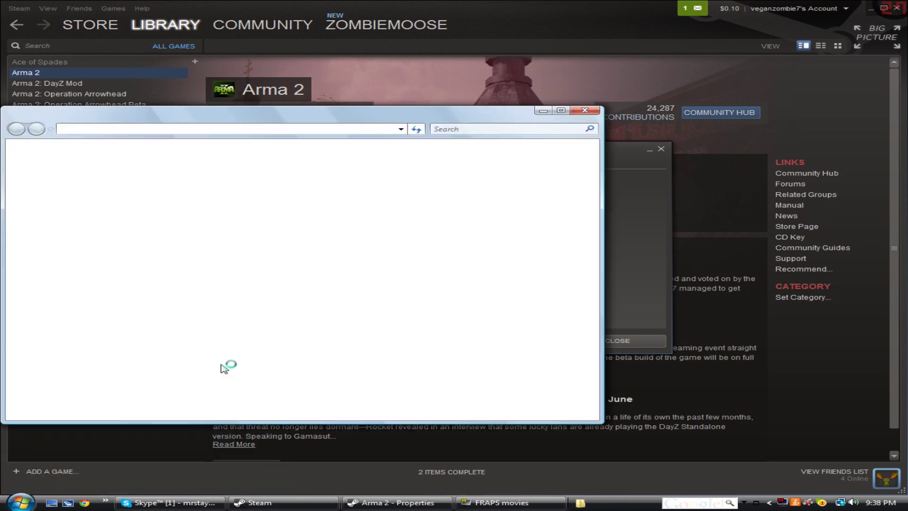
pyautogui.click(592, 119)
pyautogui.press('super')
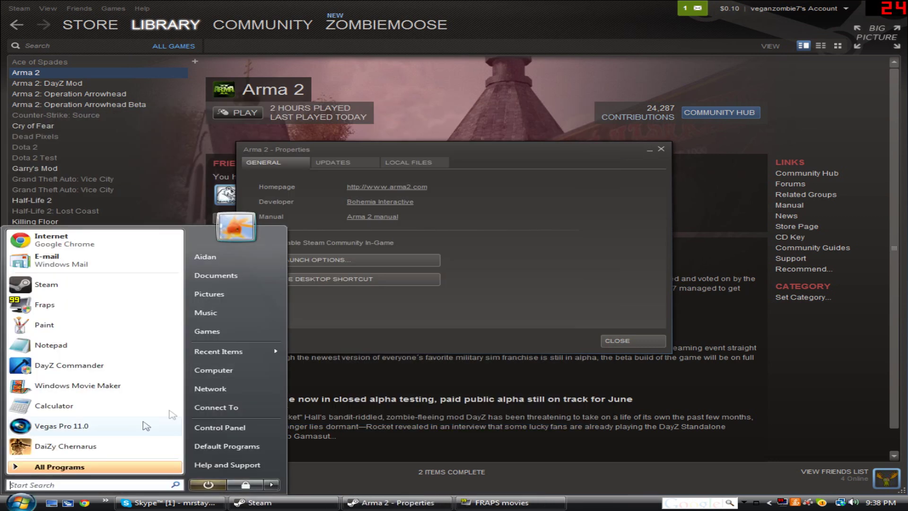
pyautogui.rightClick(230, 365)
pyautogui.click(273, 465)
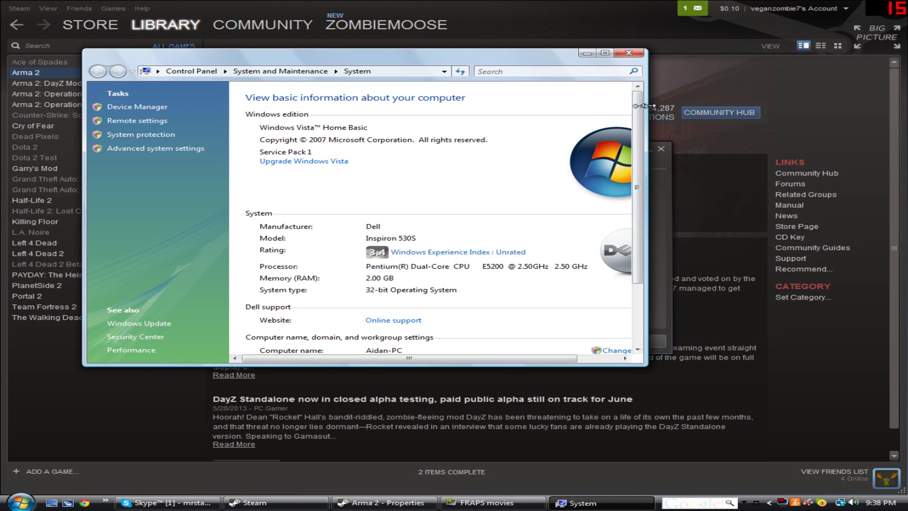
pyautogui.moveTo(644, 106); pyautogui.dragTo(594, 107)
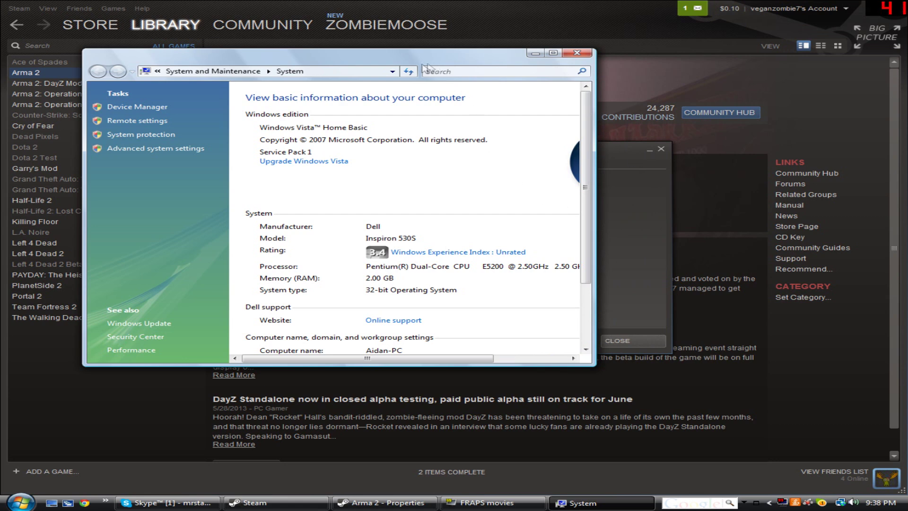
pyautogui.moveTo(423, 65); pyautogui.dragTo(375, 60)
pyautogui.moveTo(548, 196); pyautogui.dragTo(591, 194)
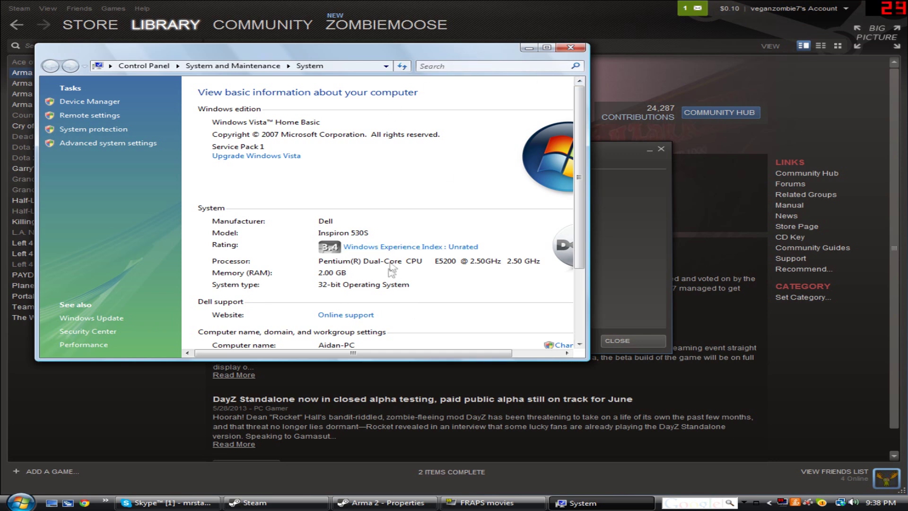
pyautogui.click(571, 48)
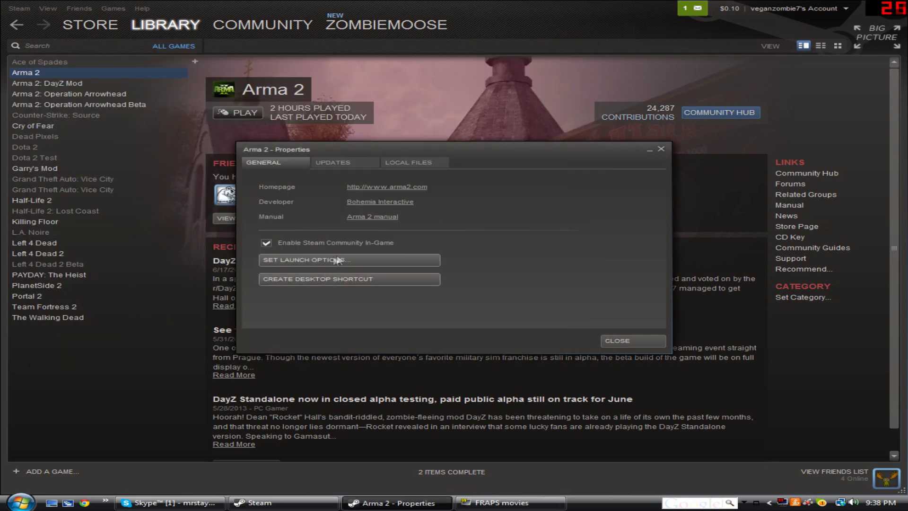
# Step: Check Arma 2's launch options again, accept them, and close the game's properties
pyautogui.click(331, 260)
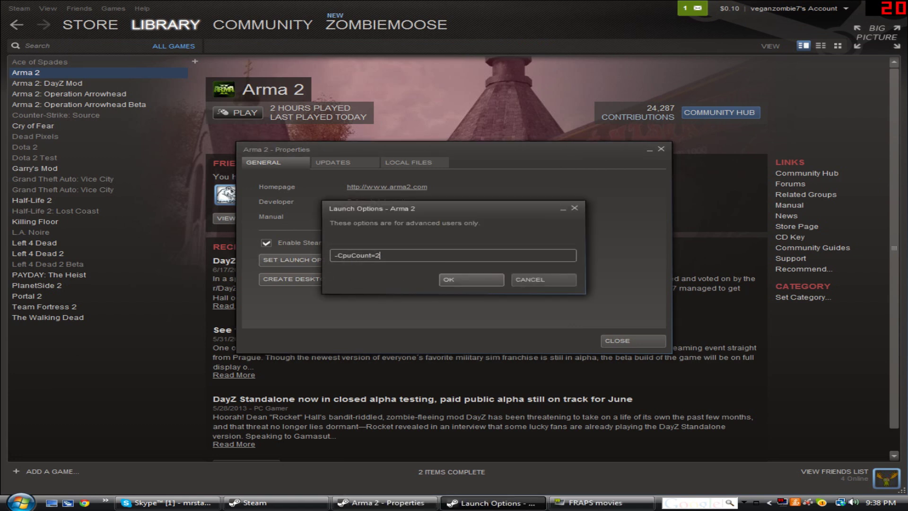
pyautogui.click(466, 281)
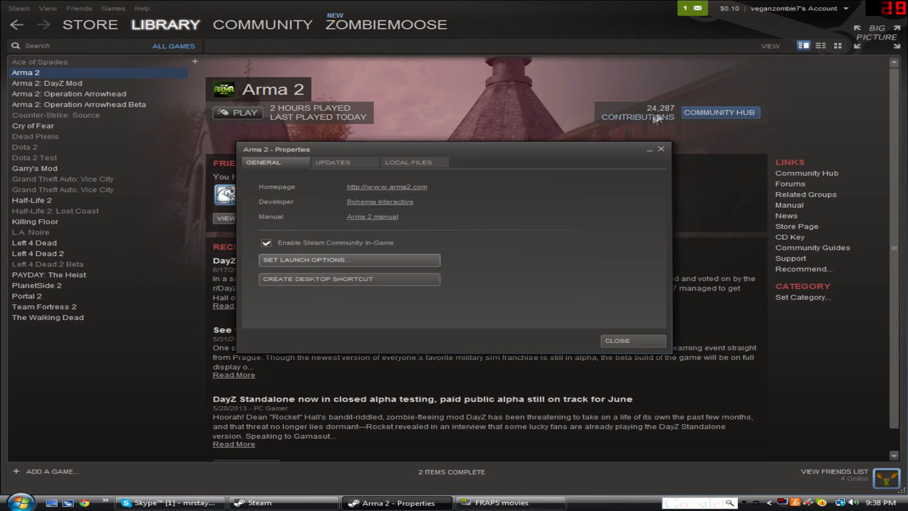
pyautogui.click(661, 150)
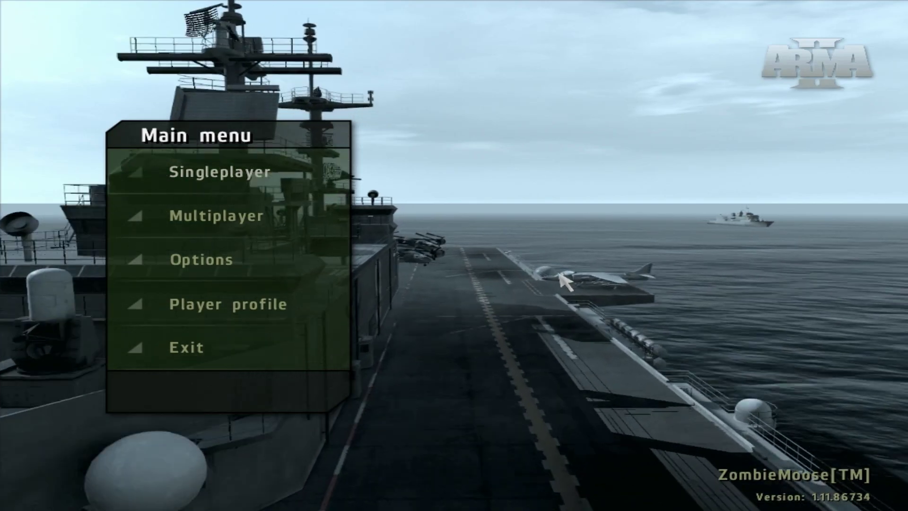
# Step: Turn the mouse smoothing down to its minimum in the game's control options, accept, and return to the main menu
pyautogui.click(230, 259)
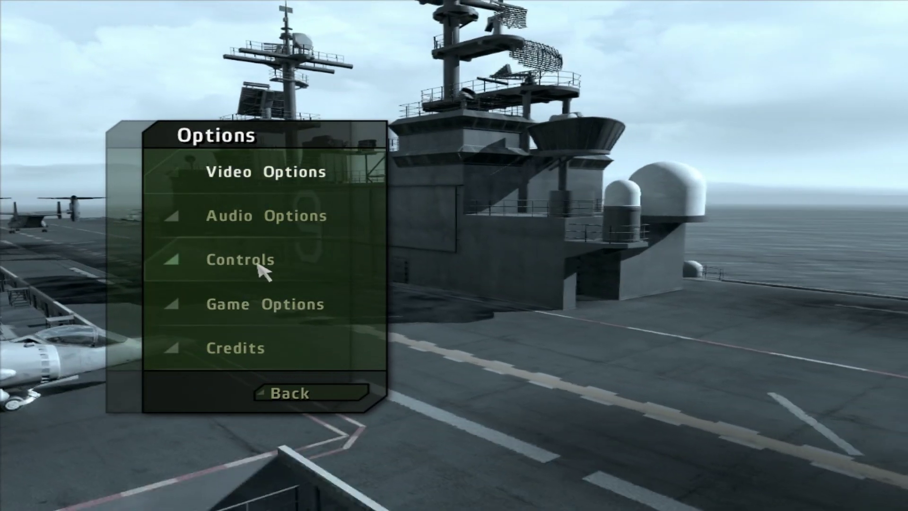
pyautogui.click(259, 266)
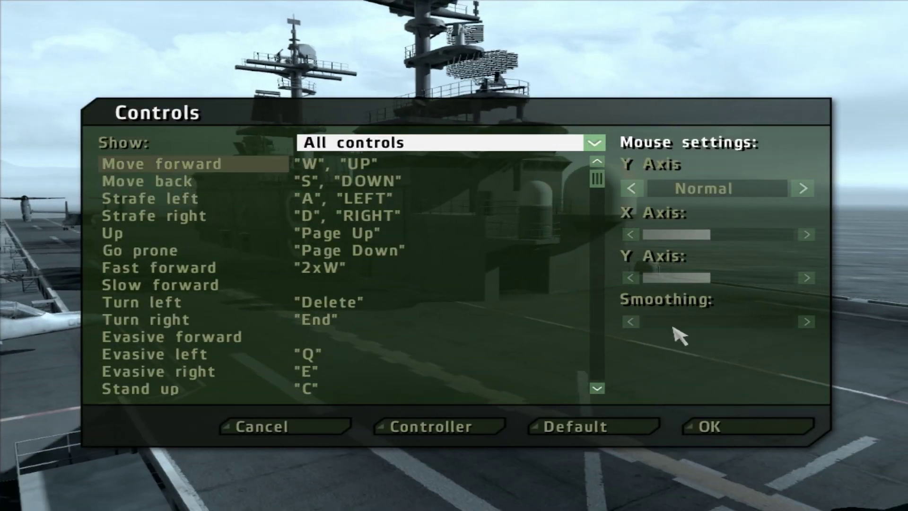
pyautogui.moveTo(722, 322); pyautogui.dragTo(741, 322)
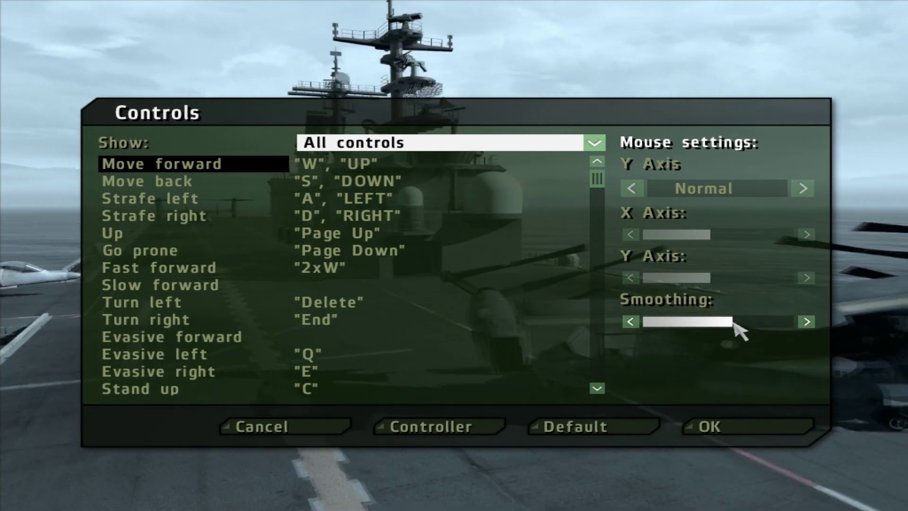
pyautogui.moveTo(734, 323); pyautogui.dragTo(626, 340)
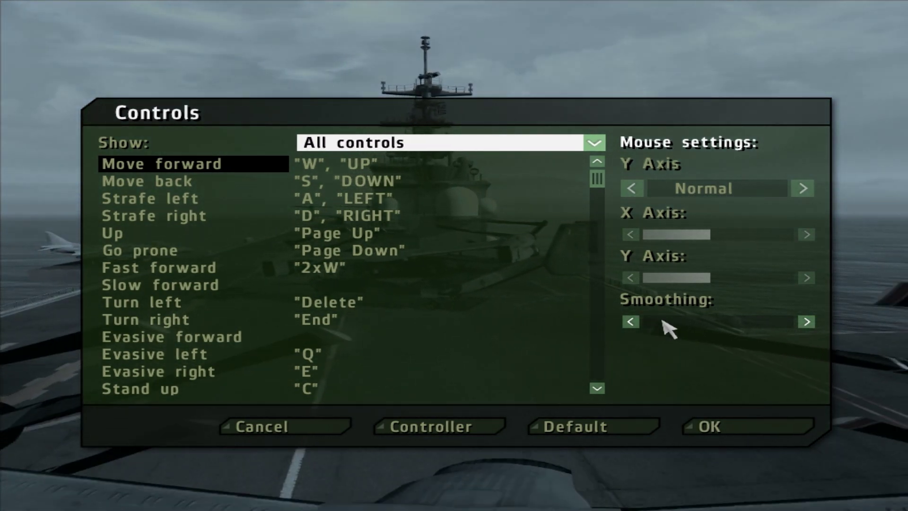
pyautogui.click(710, 428)
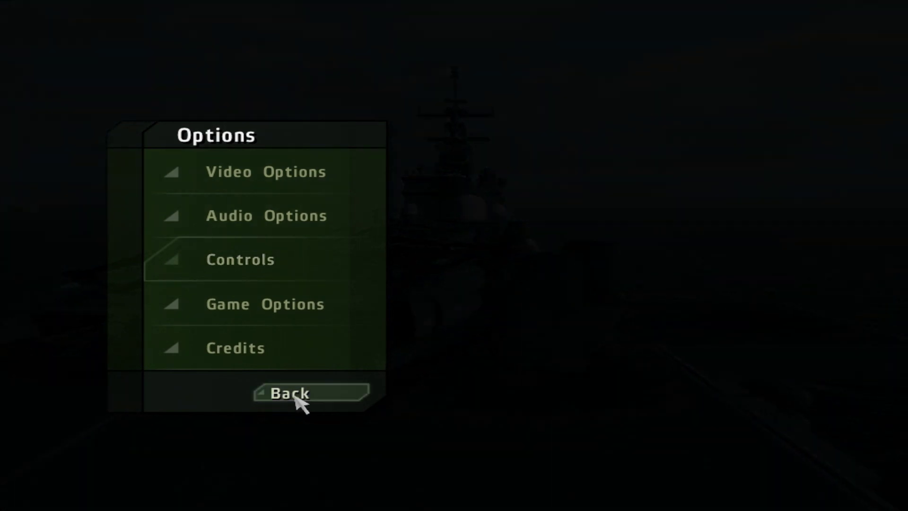
pyautogui.click(295, 395)
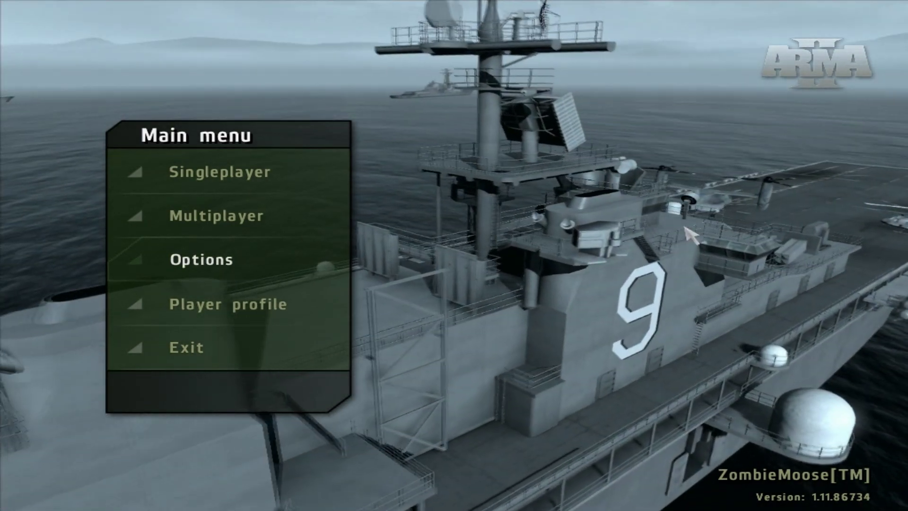
# Step: Examine the advanced video options for the graphics detail and resolution settings, accept them, and return to the main menu
pyautogui.click(224, 275)
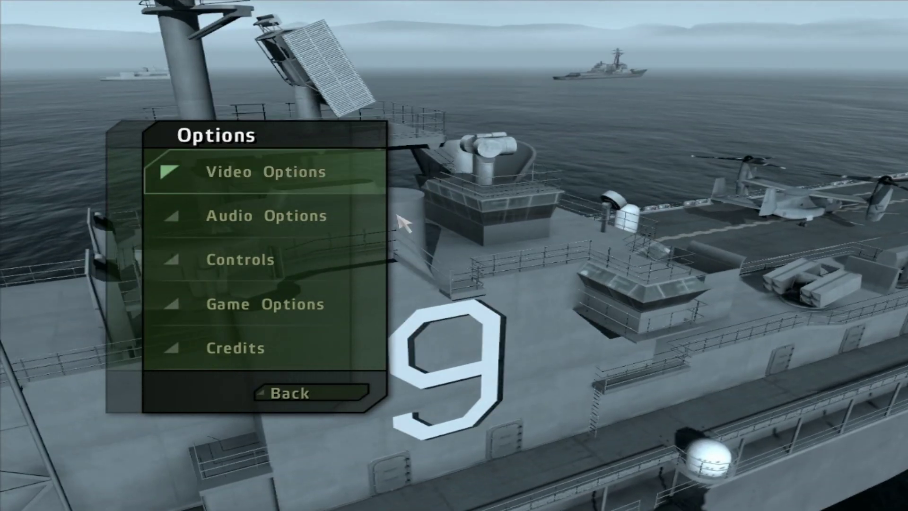
pyautogui.press('Return')
pyautogui.click(161, 492)
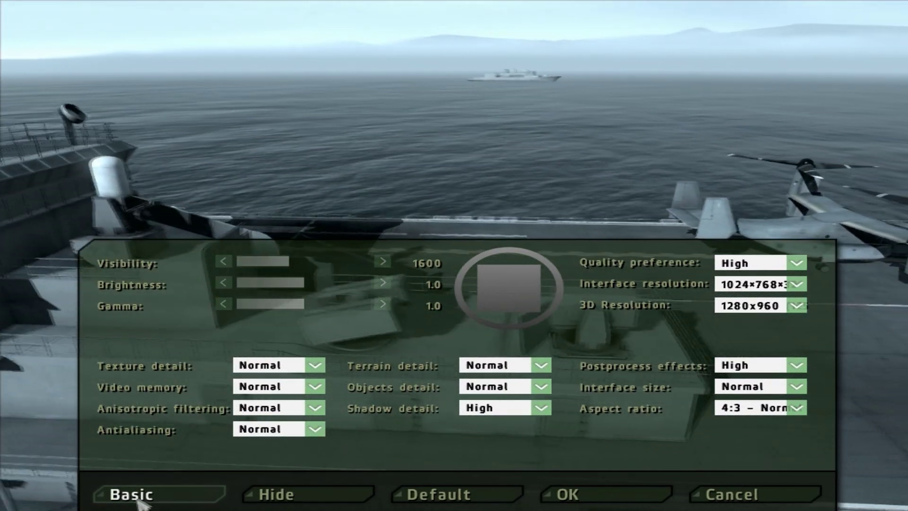
pyautogui.click(608, 492)
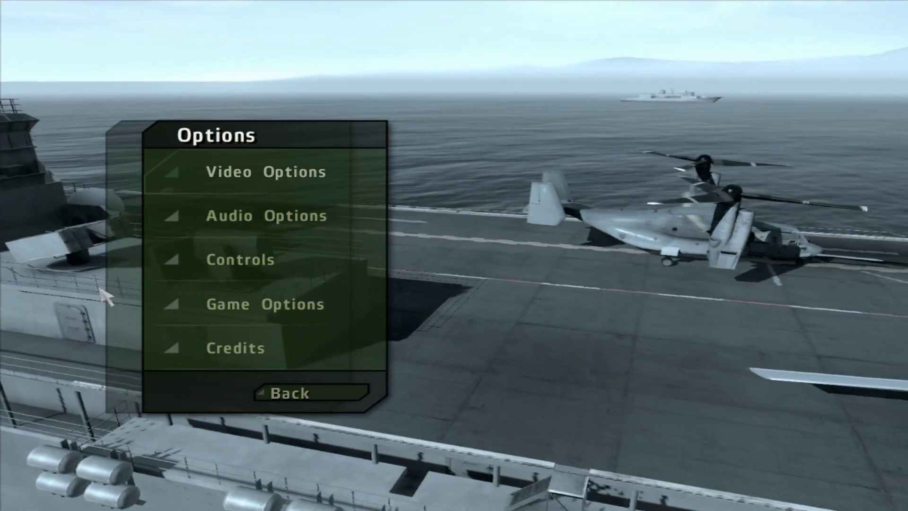
pyautogui.click(321, 391)
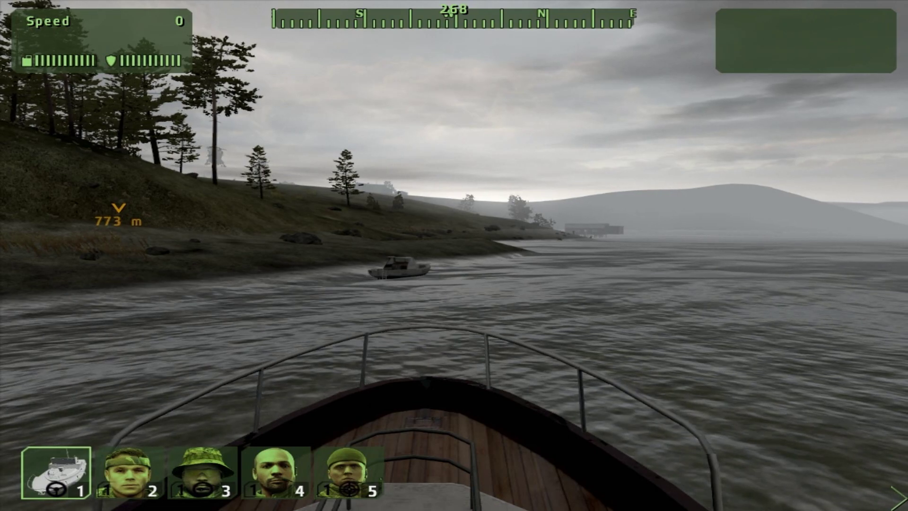
# Step: Get out of the fishing boat in the mission and swim towards the shore
pyautogui.moveTo(454, 255)
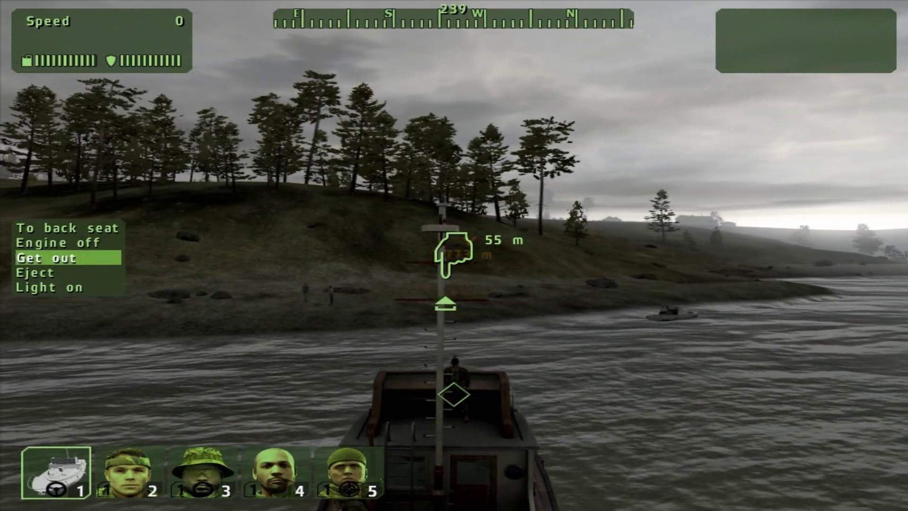
pyautogui.scroll(1, 454, 255)
pyautogui.middleClick(454, 255)
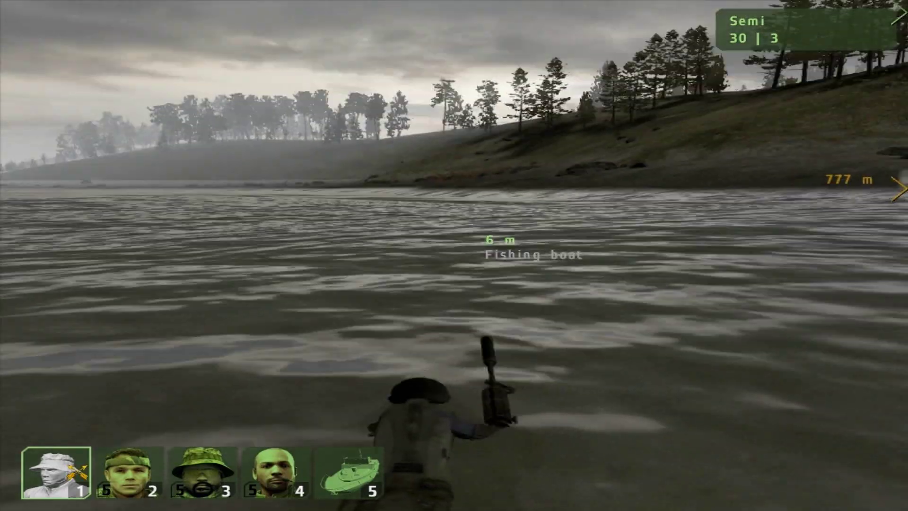
pyautogui.press('w')
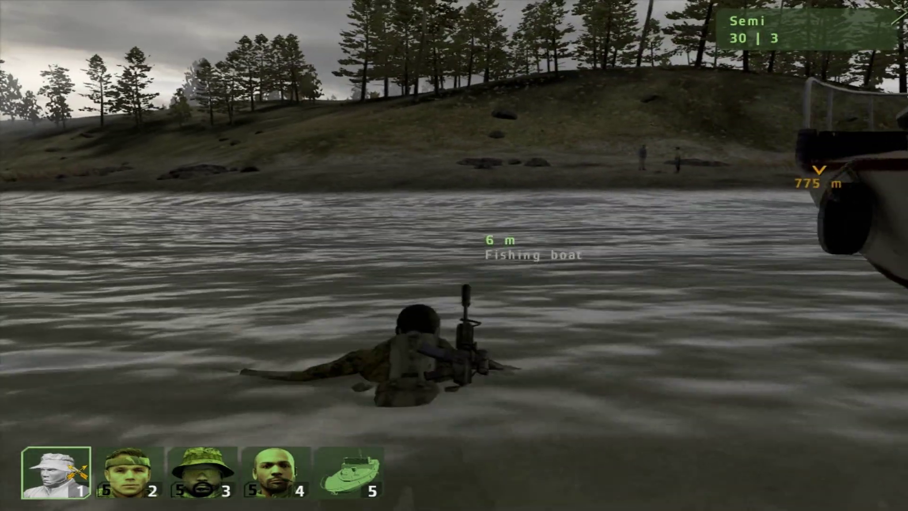
pyautogui.press('w')
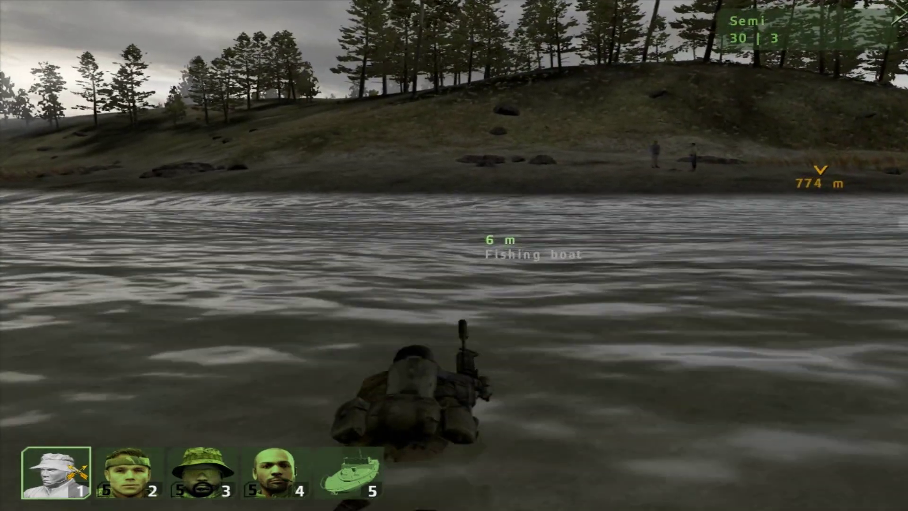
pyautogui.press('w')
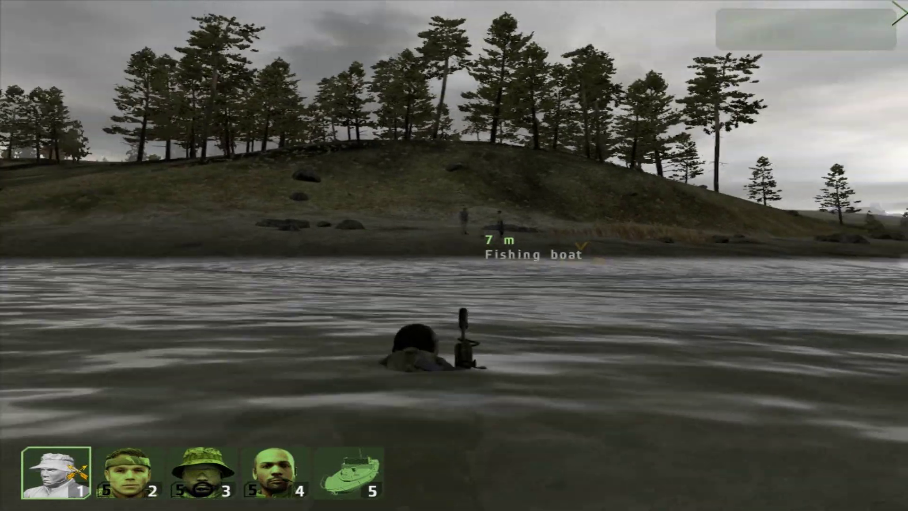
pyautogui.press('w')
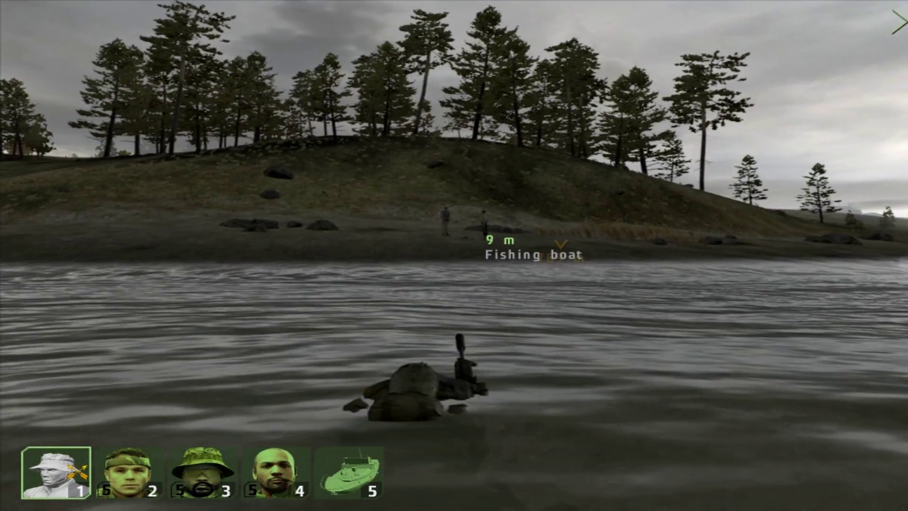